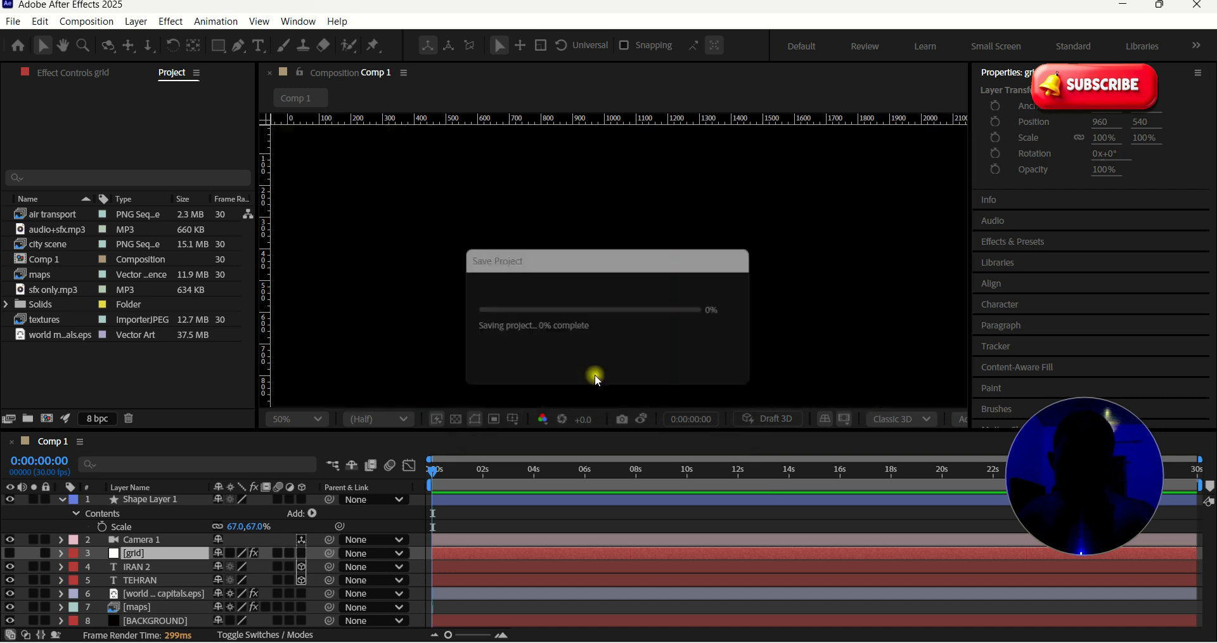
Create a new composition named Comp 1 at 1920 x 1080 px, 30 fps, 30 seconds long, with a black background.
click(505, 270)
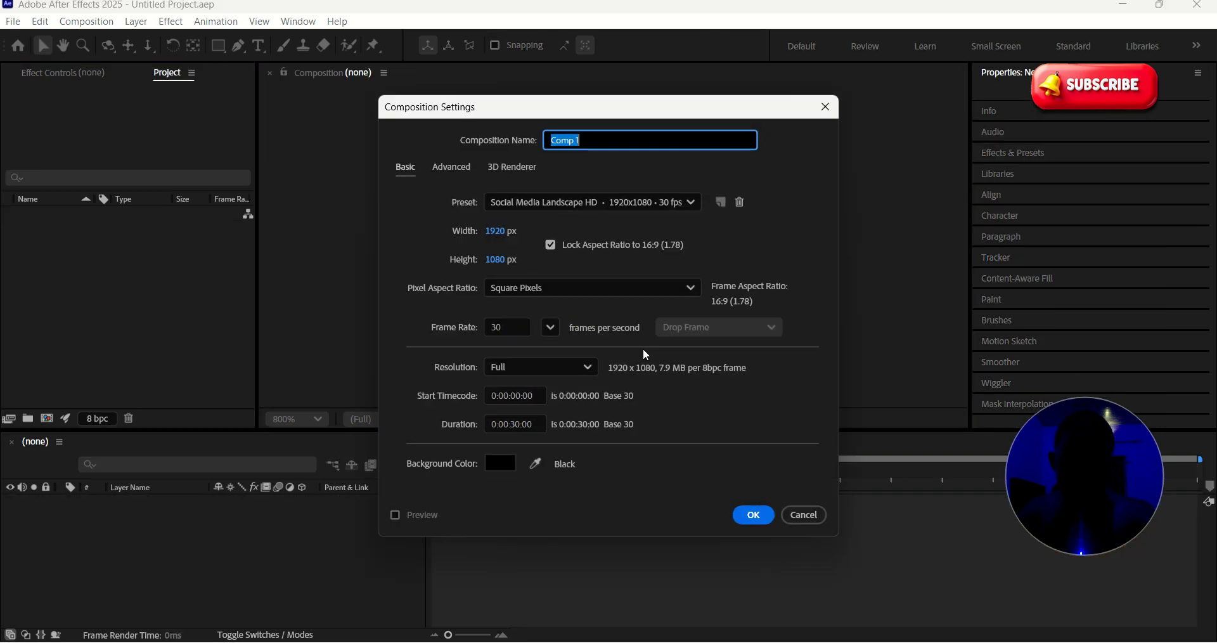
click(753, 513)
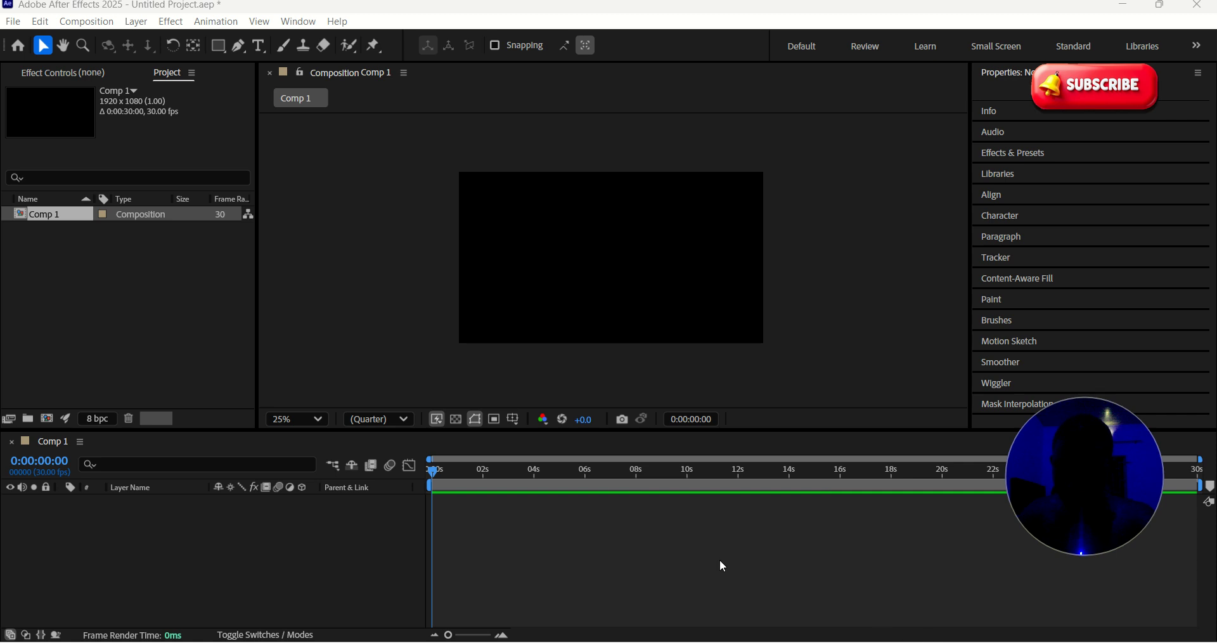
mouse_move(2, 17)
mouse_down()
mouse_move(374, 46)
mouse_move(436, 63)
mouse_up()
Draw a white five-pointed star with the Star tool, just left of the composition's centre.
click(223, 48)
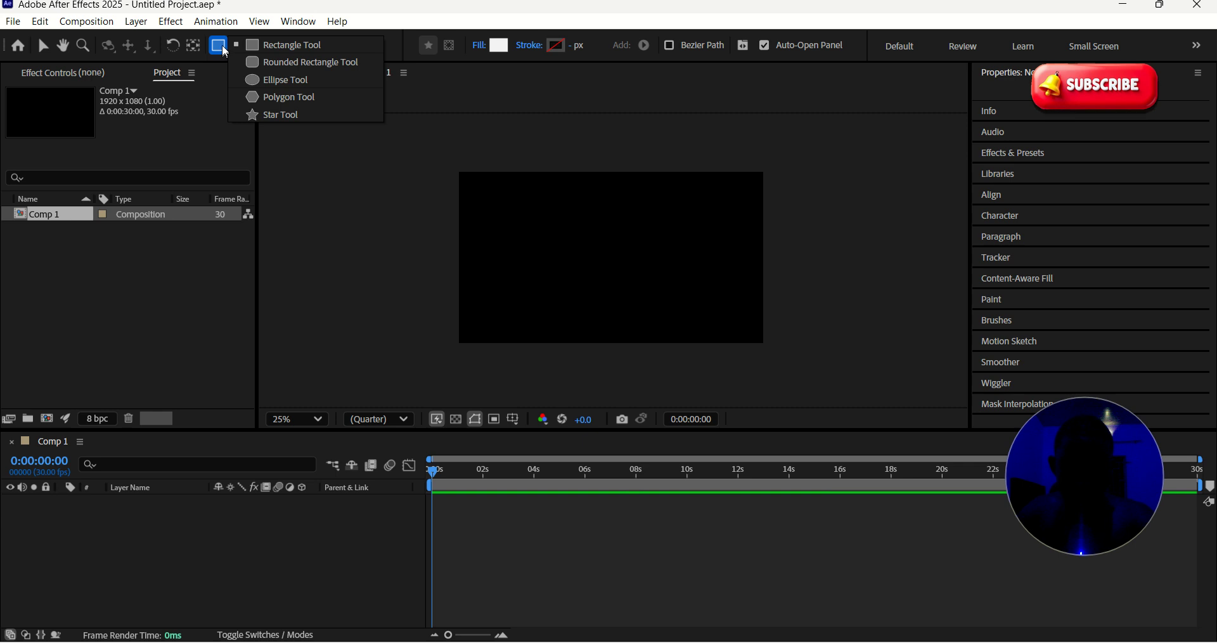
click(314, 115)
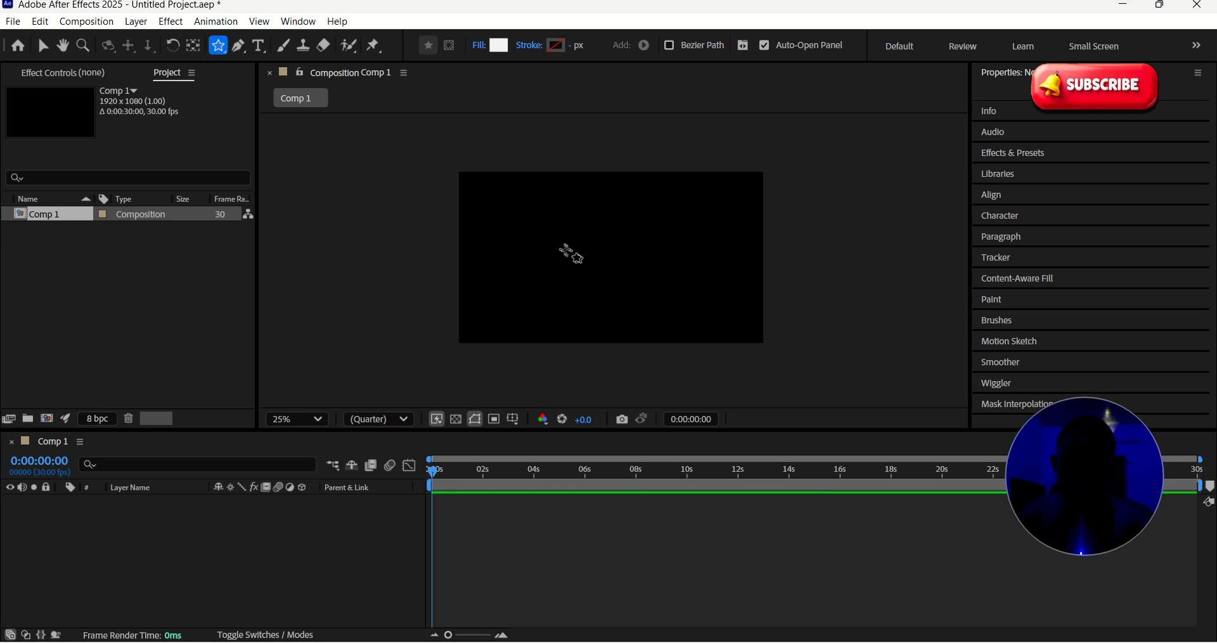
drag(538, 215, 611, 257)
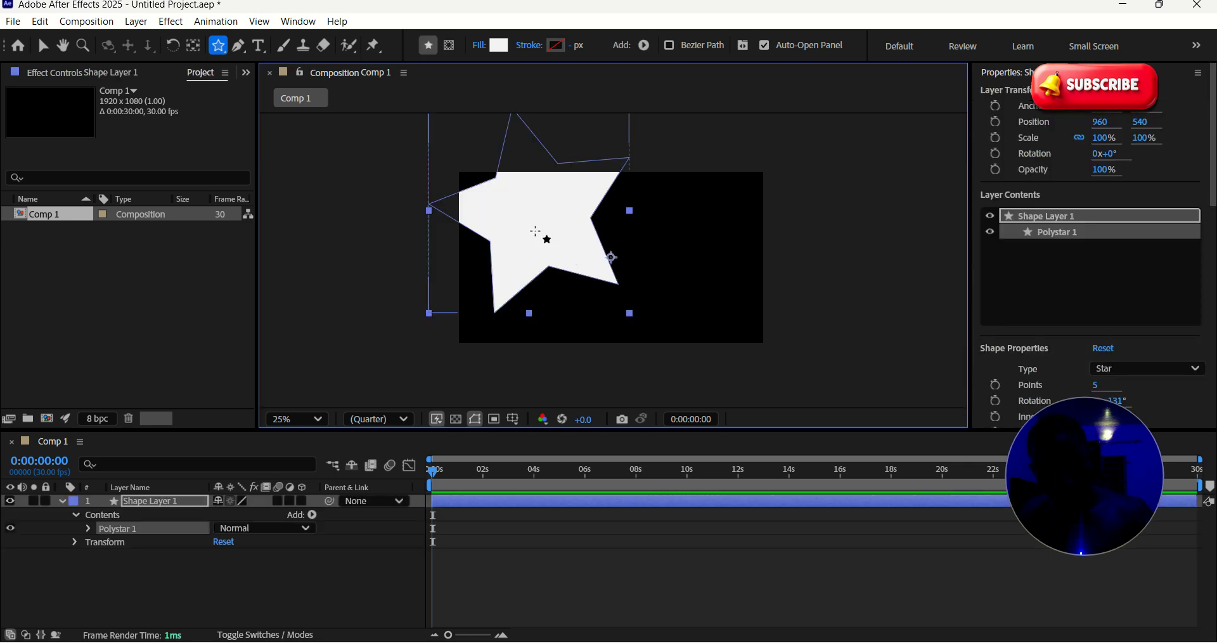
key(ctrl+z)
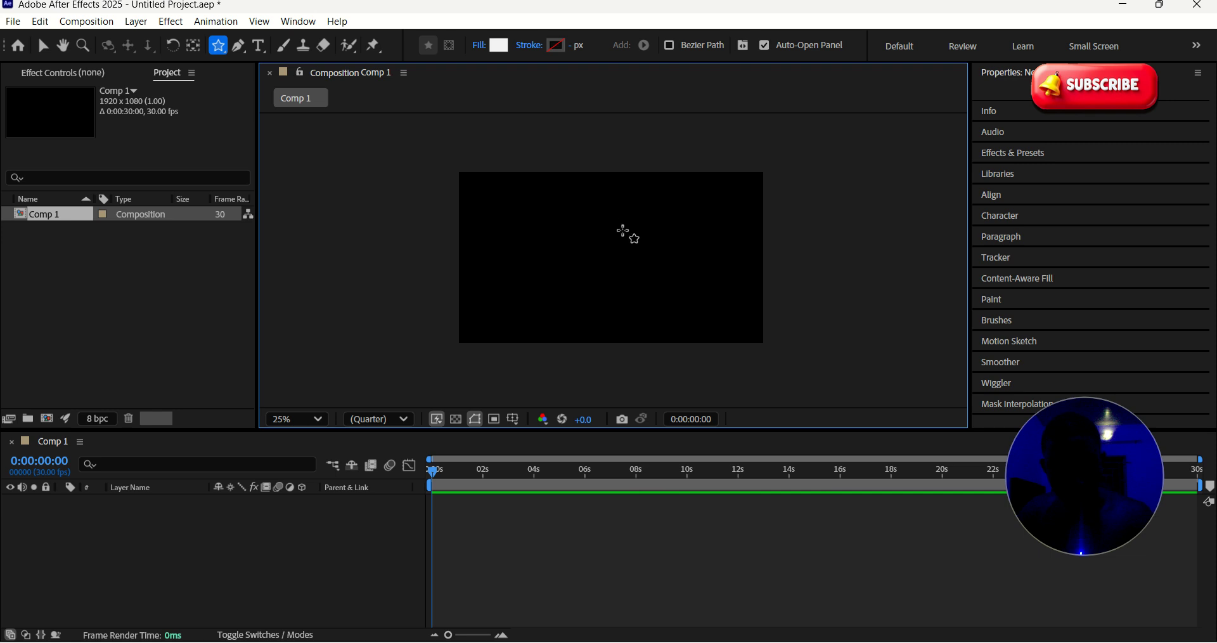
click(610, 258)
drag(610, 258, 611, 258)
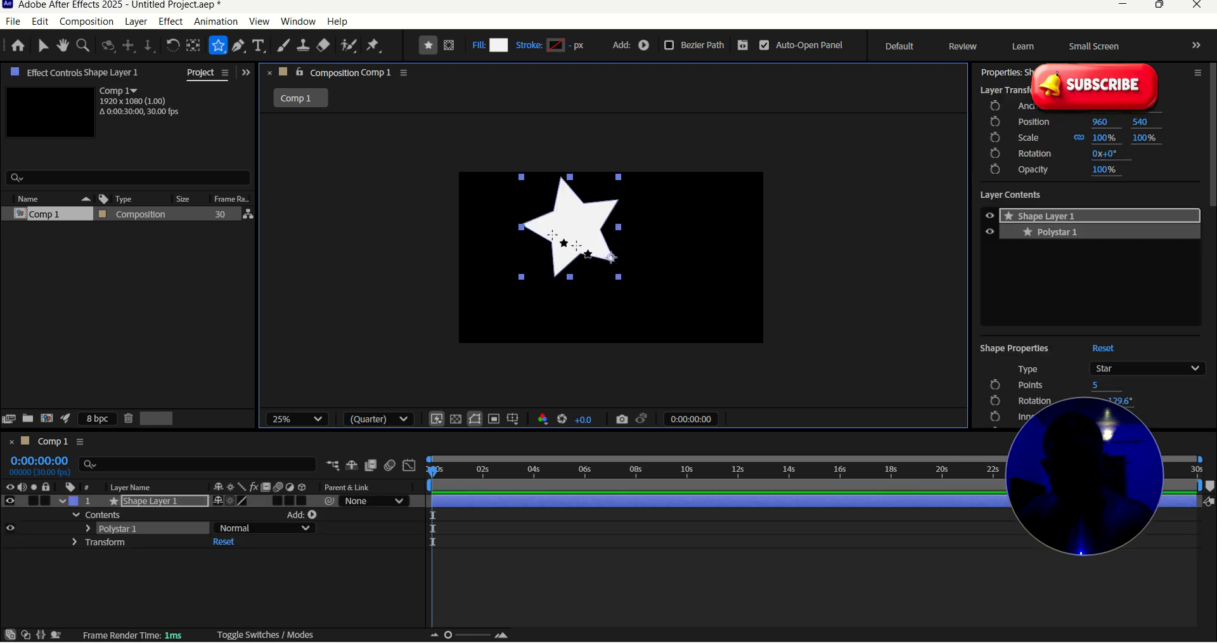
Move the star slightly down and rotate it so one point faces straight up, then deselect it.
click(43, 46)
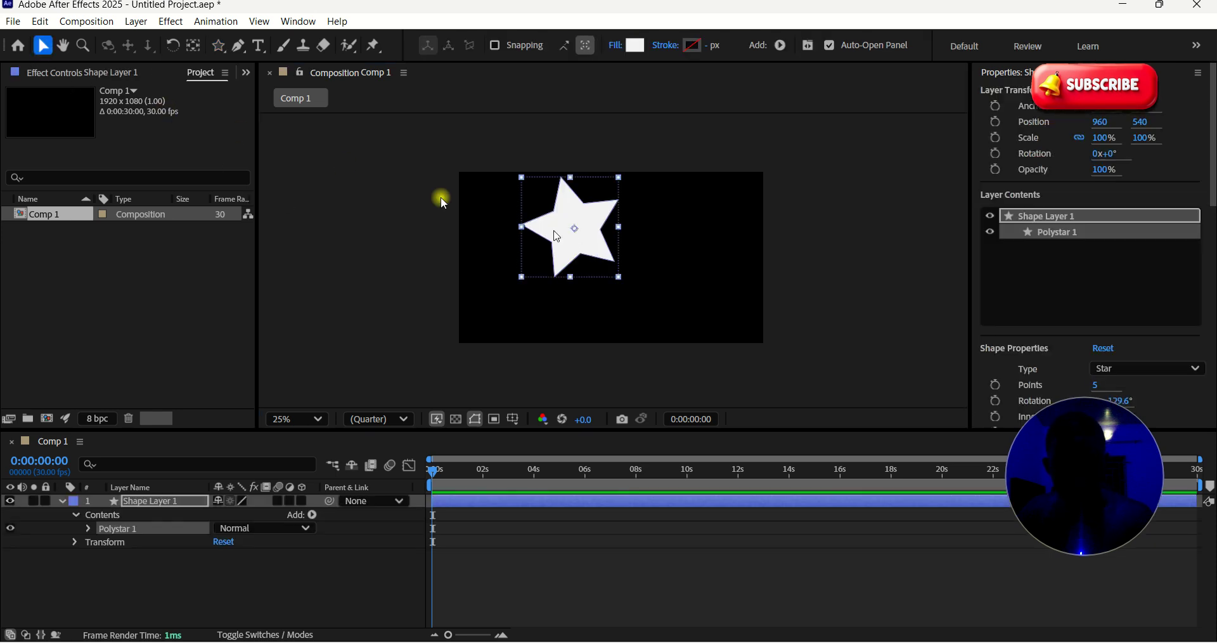
drag(575, 244, 572, 271)
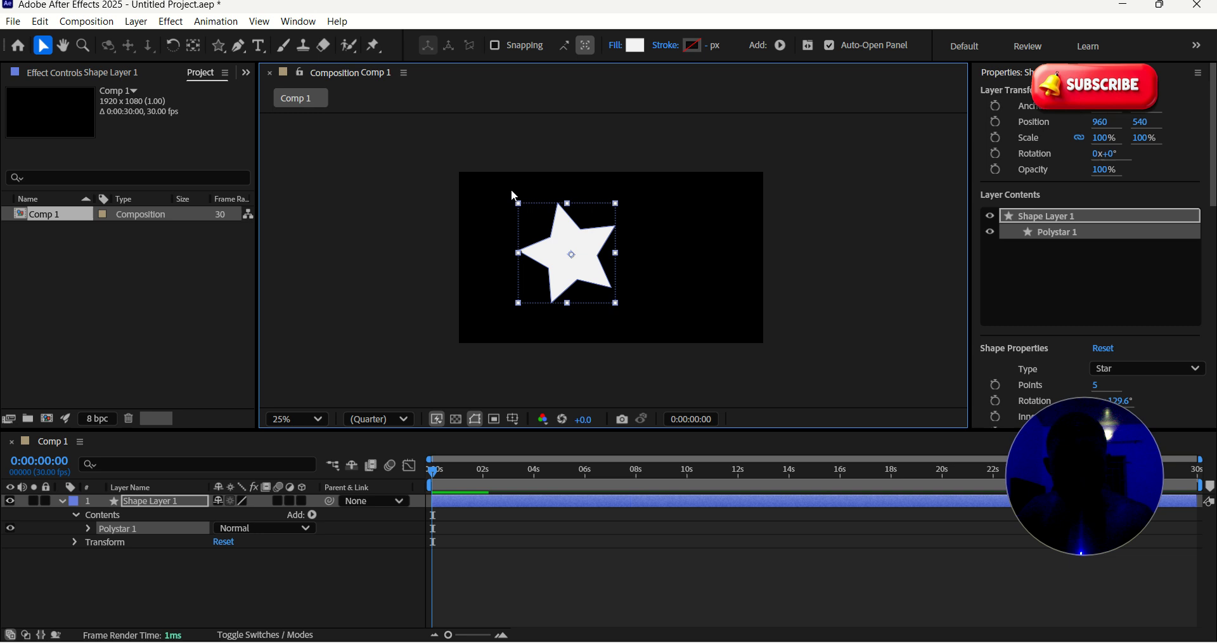
mouse_move(515, 200)
mouse_down()
mouse_move(546, 198)
mouse_move(532, 192)
mouse_up()
click(658, 253)
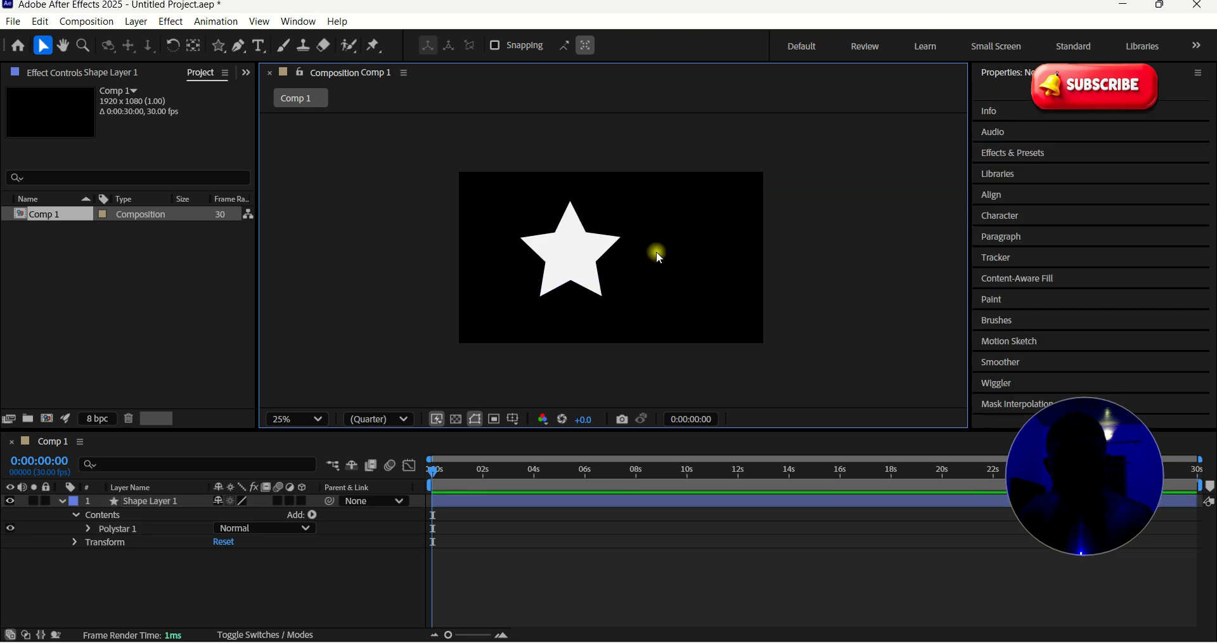
Draw a white ellipse about 440 x 368 px to the right of the star on its own shape layer.
click(221, 52)
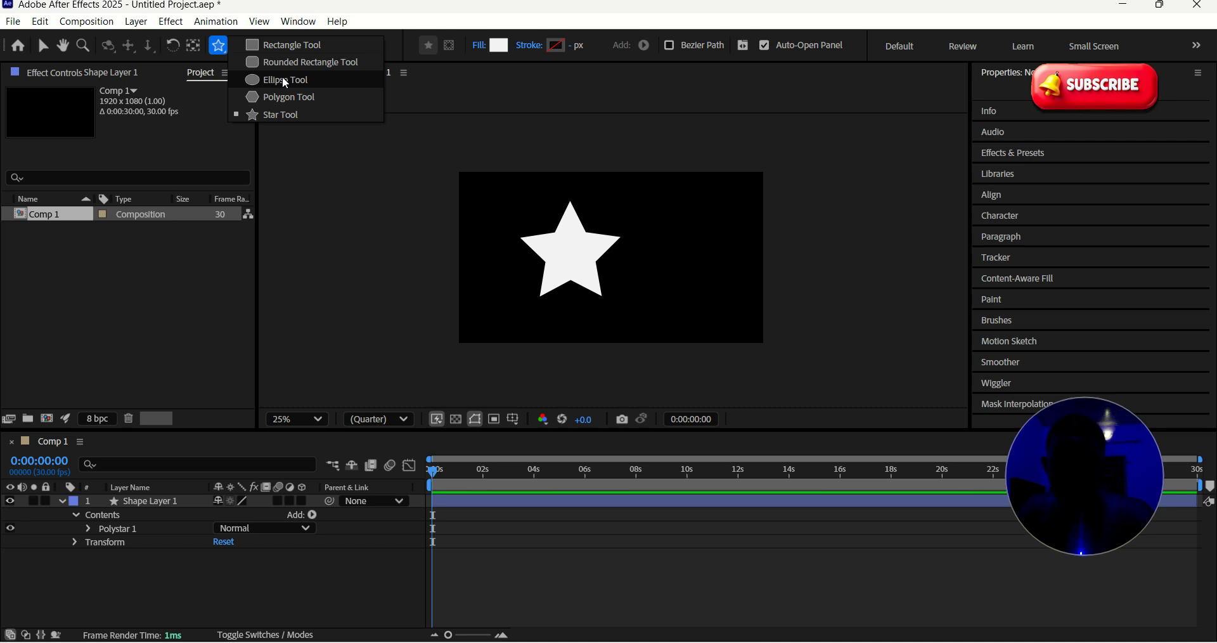
click(284, 80)
click(660, 233)
drag(661, 233, 721, 285)
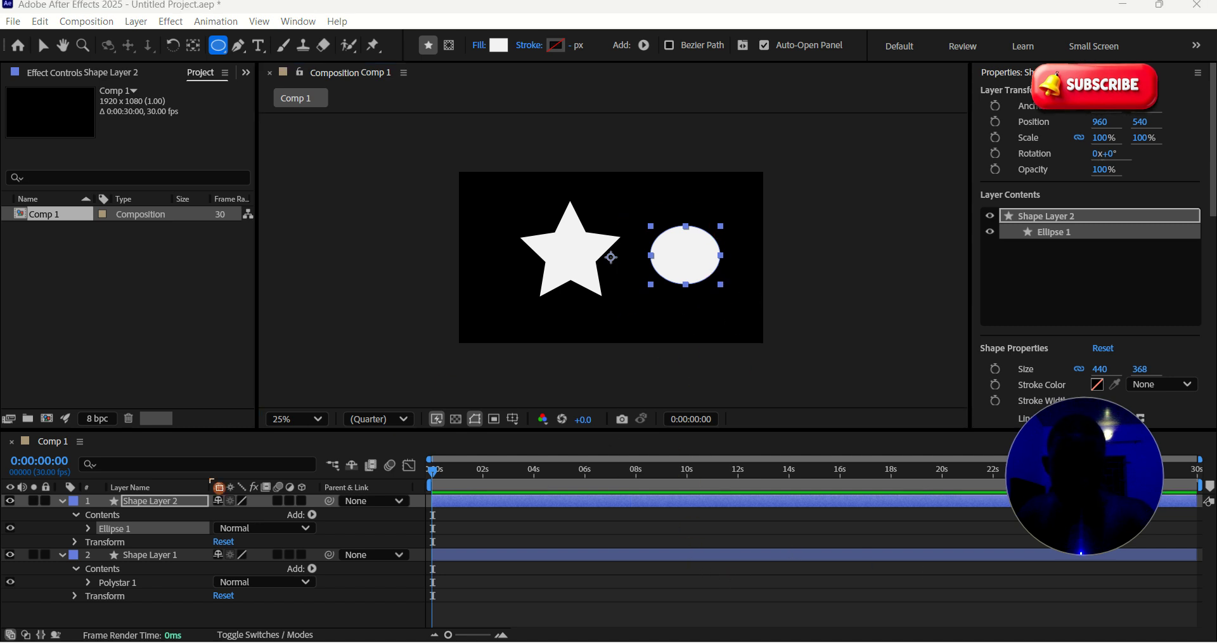
drag(73, 487, 220, 515)
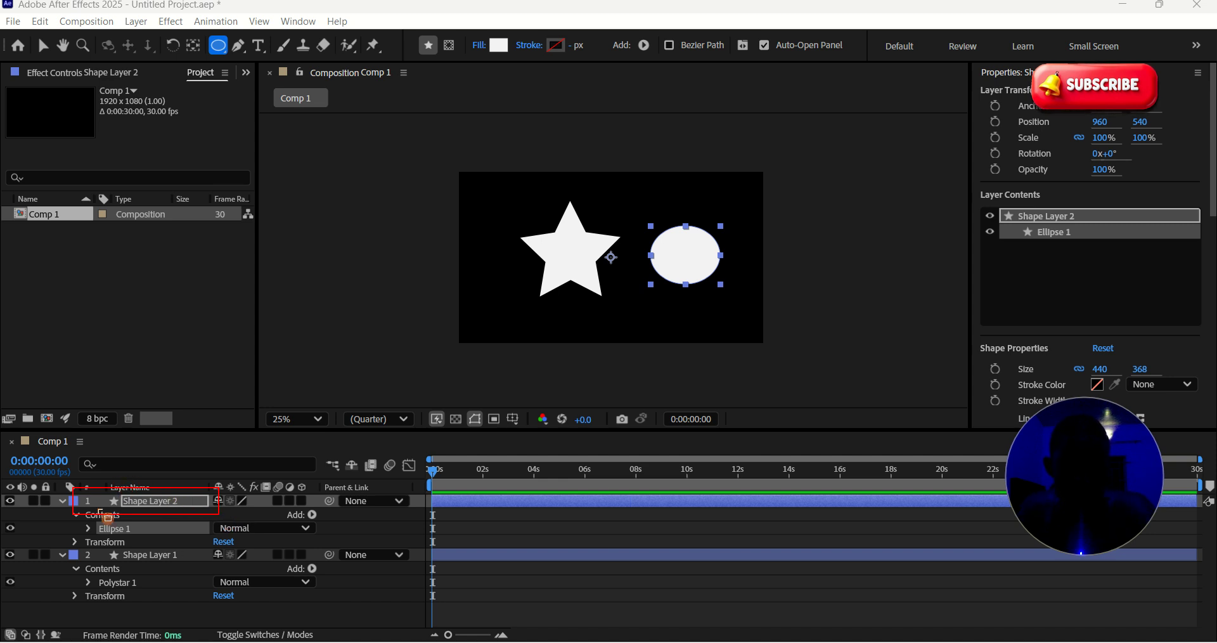
drag(56, 542, 213, 565)
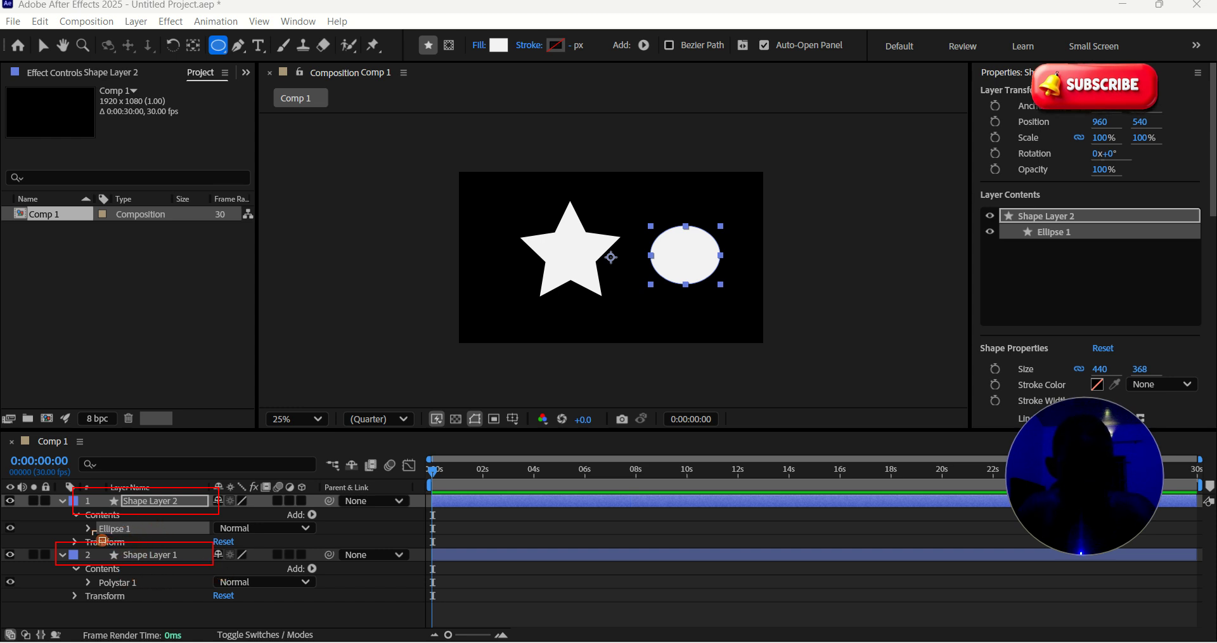
drag(82, 522, 135, 536)
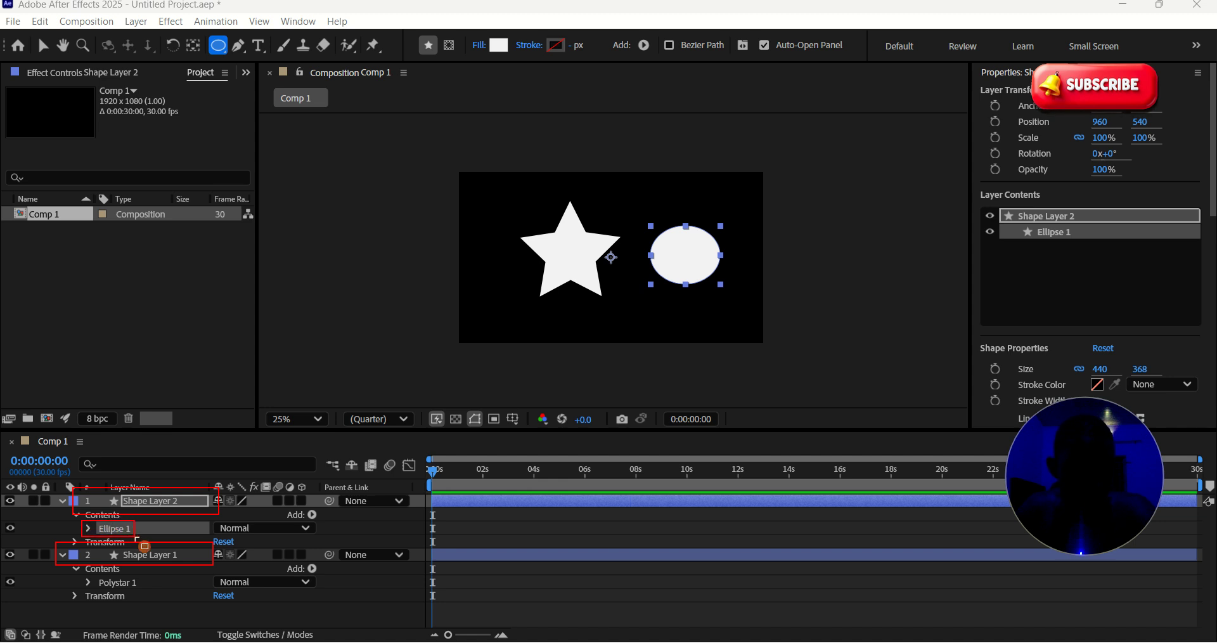
drag(91, 575, 147, 589)
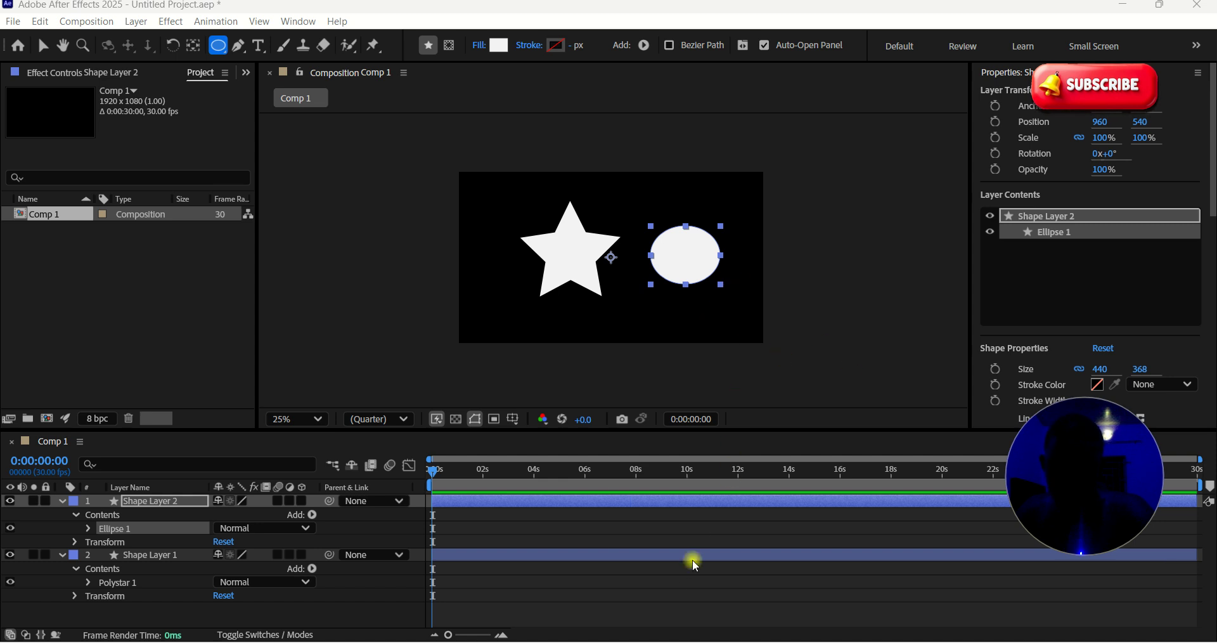
Add a rounded rectangle about 364 x 368 px to the ellipse's shape layer, at the star's left side.
click(221, 47)
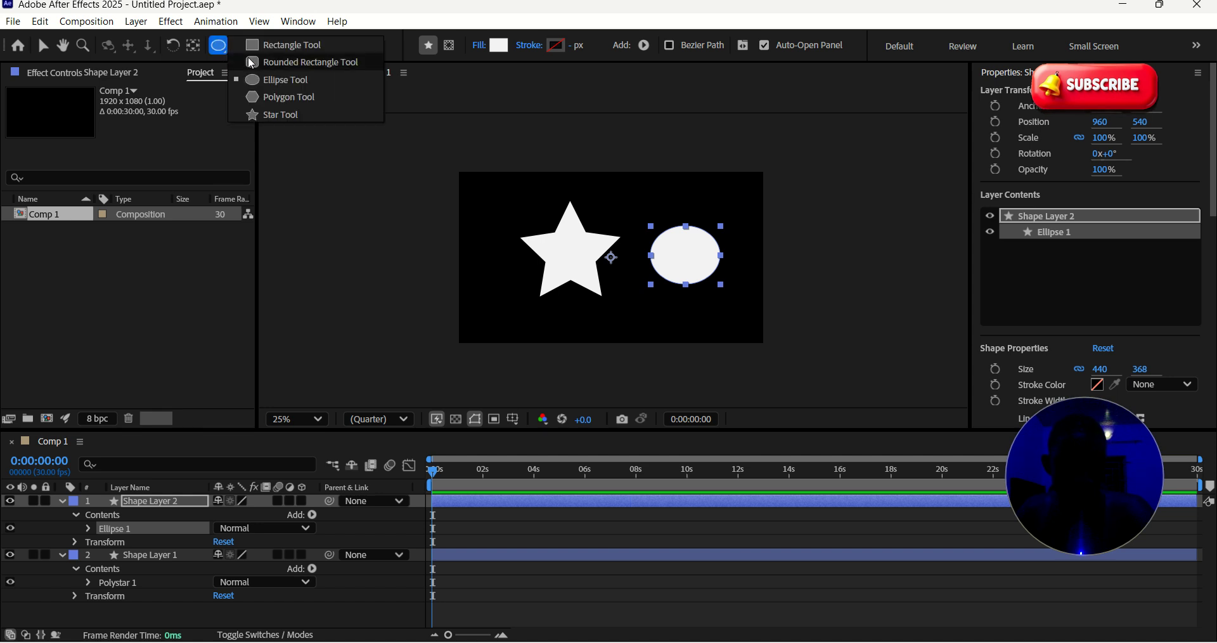
click(301, 64)
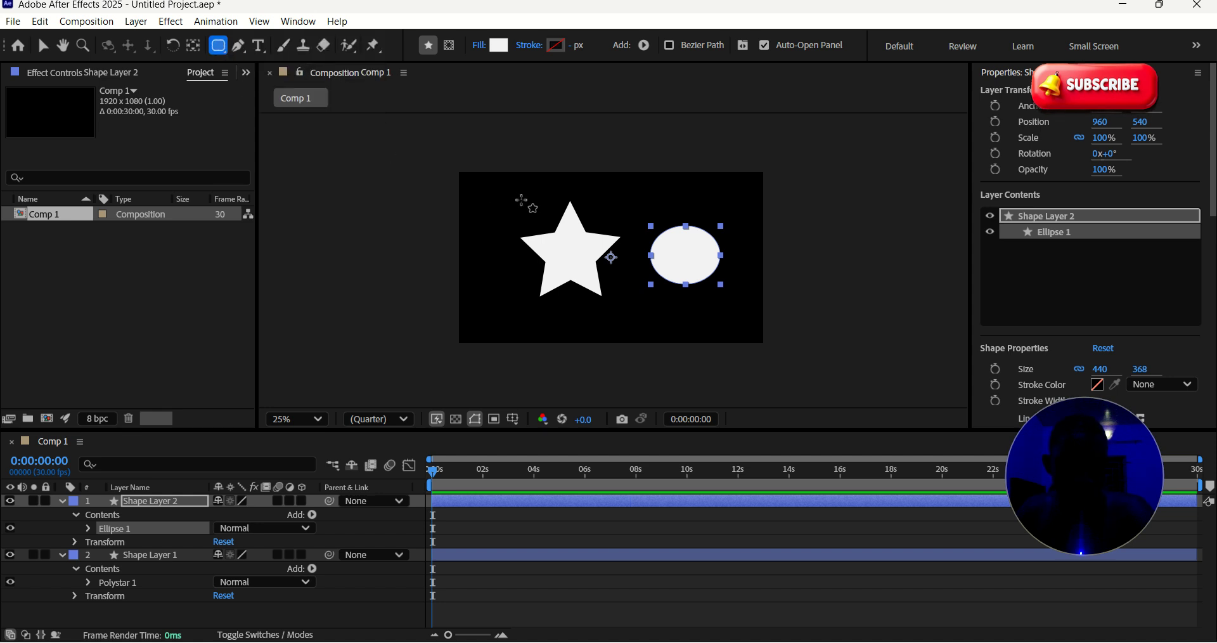
drag(481, 203, 539, 262)
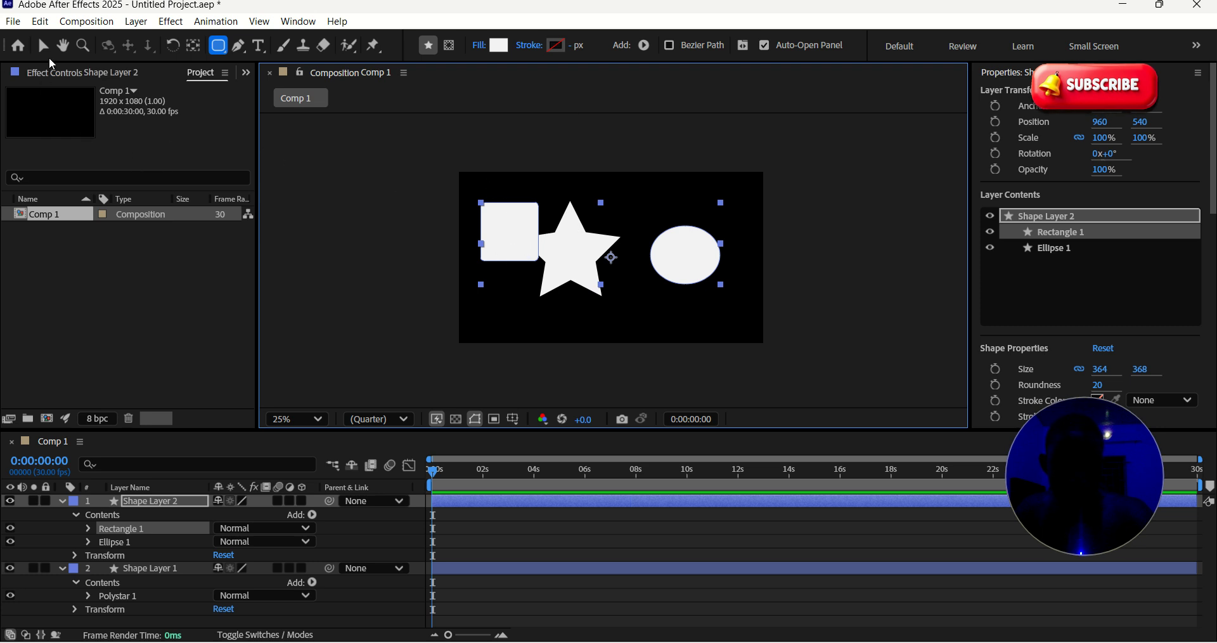
Reposition the two shape layers so the star stands between the rounded rectangle and the ellipse, with Shape Layer 1 at 1152, 568.
click(44, 45)
mouse_move(569, 250)
mouse_down()
mouse_move(612, 277)
mouse_move(571, 263)
mouse_up()
click(678, 196)
click(692, 257)
mouse_move(570, 218)
mouse_down()
mouse_move(607, 236)
mouse_move(587, 225)
mouse_up()
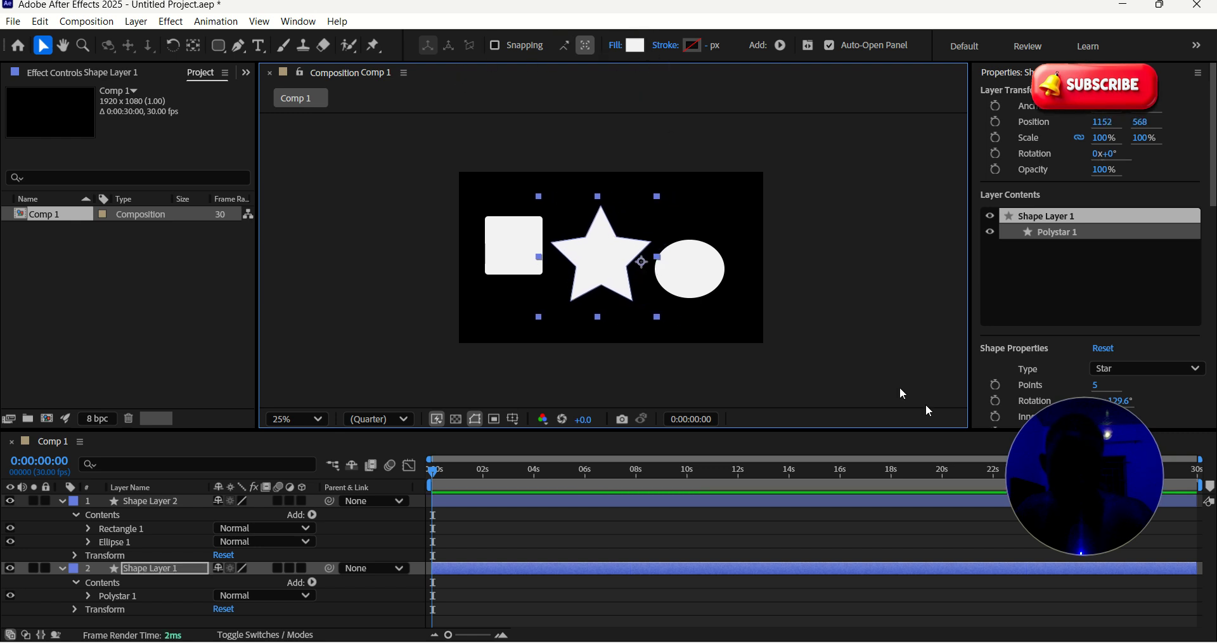
mouse_move(536, 16)
mouse_down()
mouse_move(750, 66)
mouse_move(725, 58)
mouse_up()
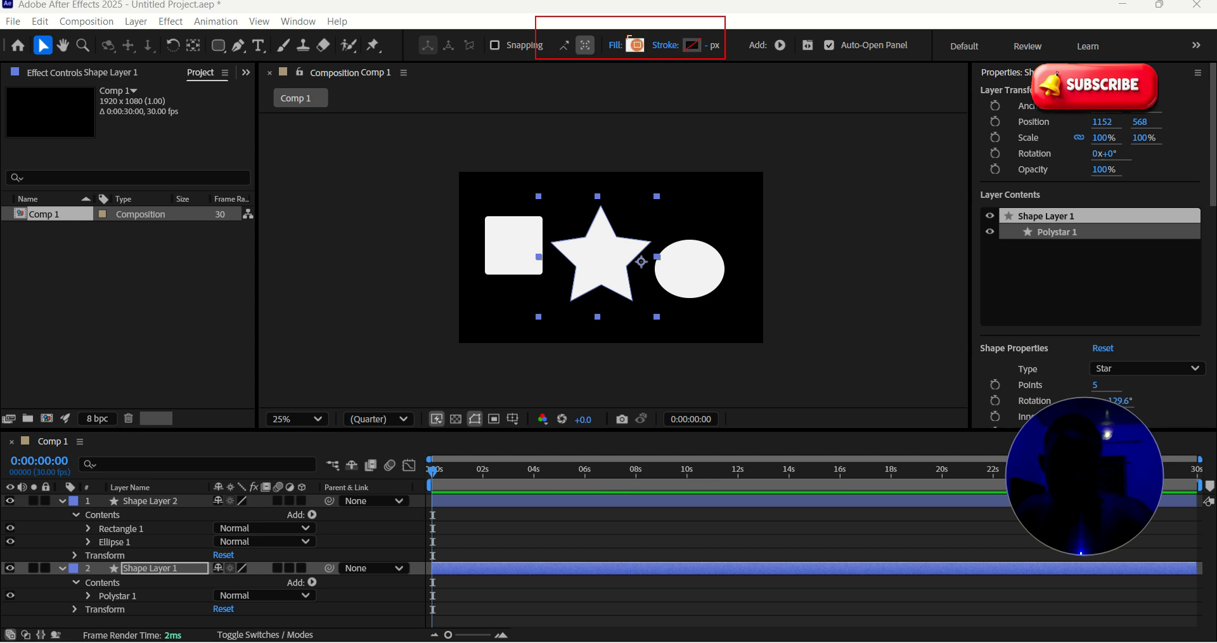
mouse_move(618, 30)
mouse_down()
mouse_move(650, 62)
mouse_move(712, 68)
mouse_up()
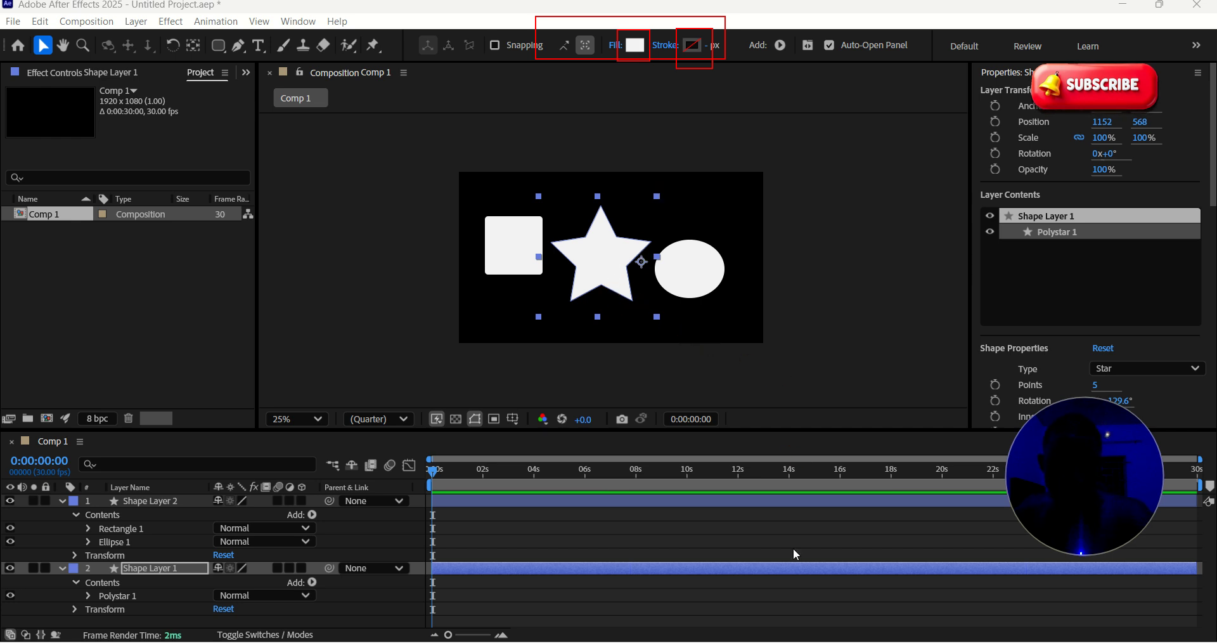
click(1159, 557)
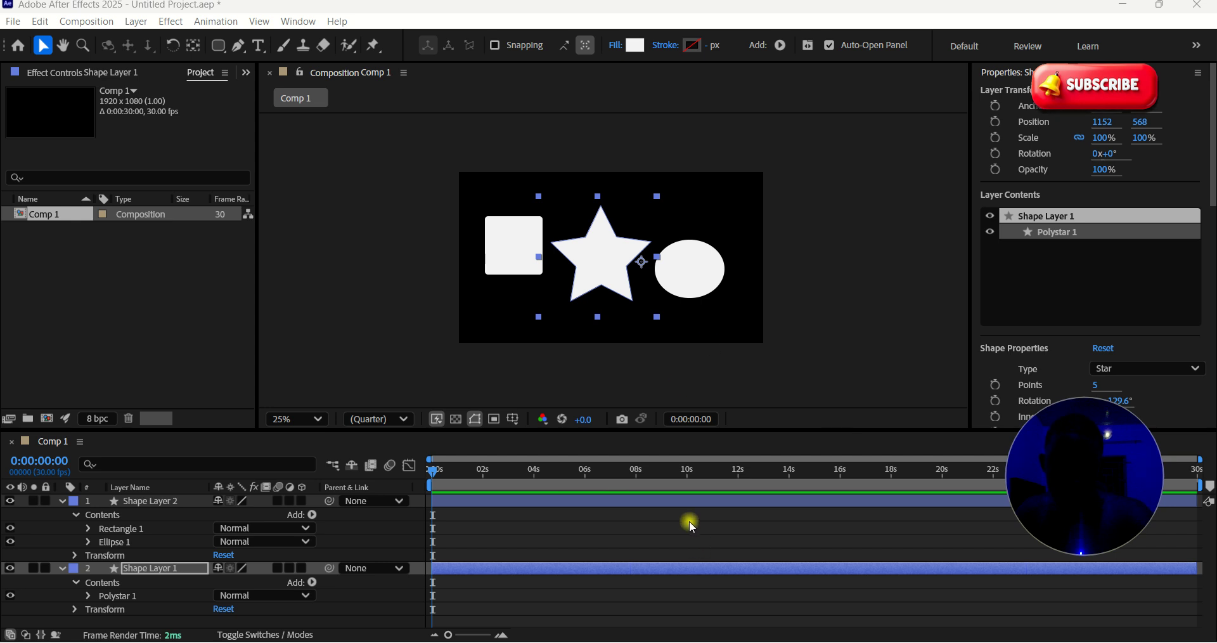
Set the star's fill to red DF2020.
click(633, 47)
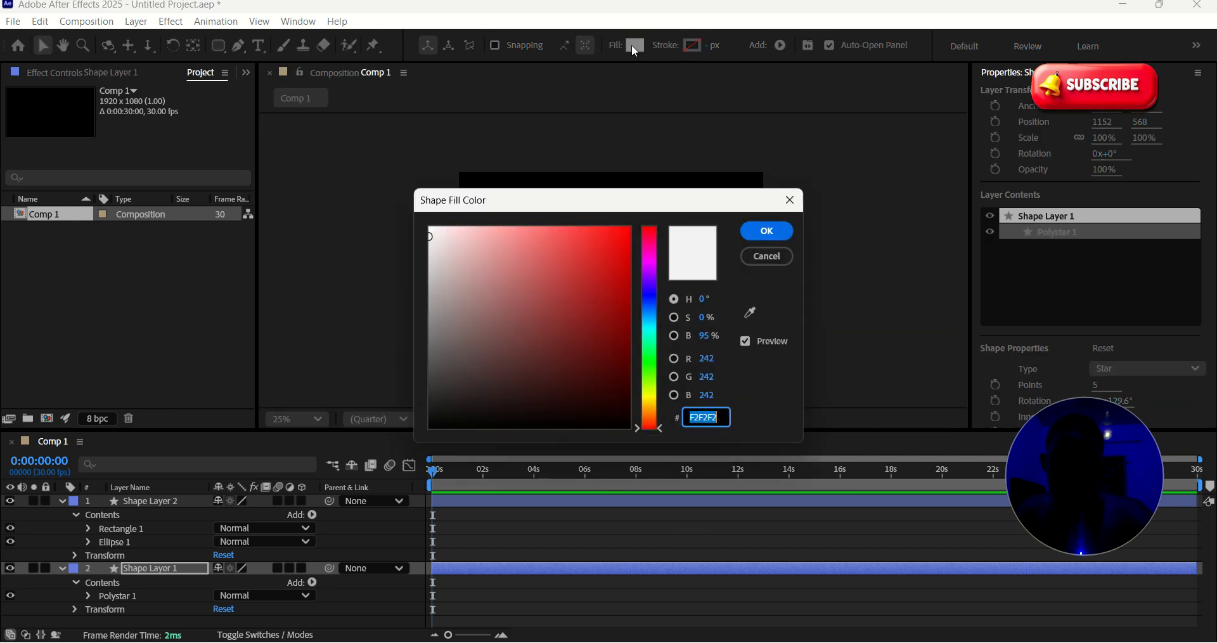
drag(623, 266, 601, 253)
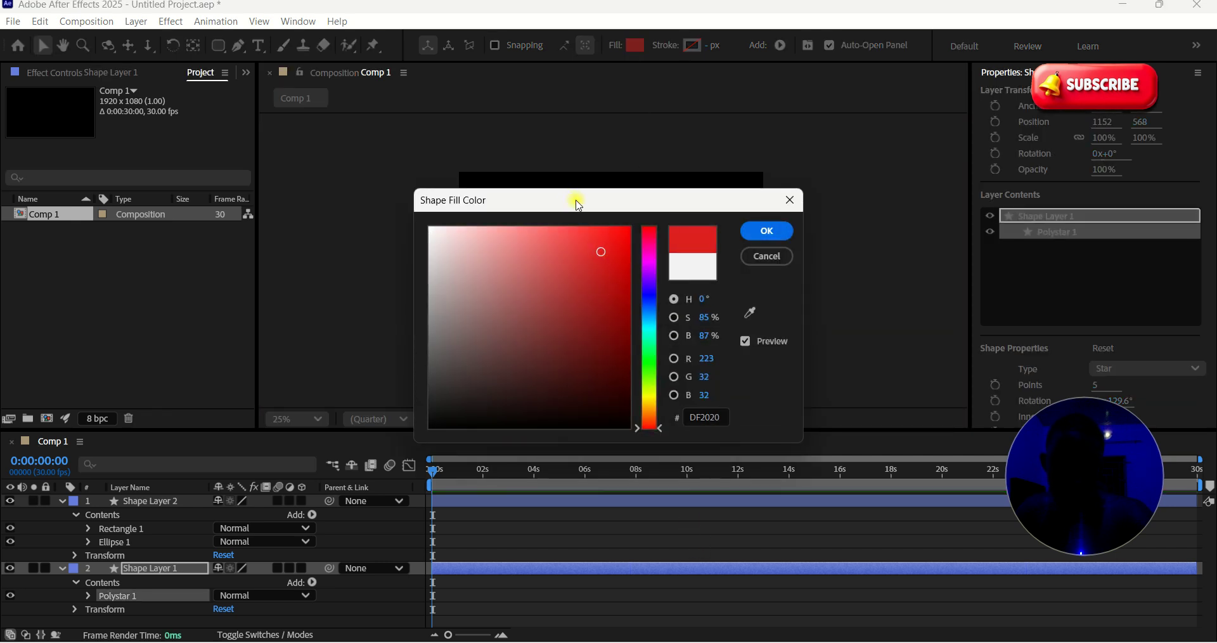
drag(571, 200, 861, 165)
mouse_move(823, 260)
mouse_down()
mouse_move(804, 304)
mouse_move(767, 334)
mouse_move(851, 329)
mouse_move(893, 210)
mouse_up()
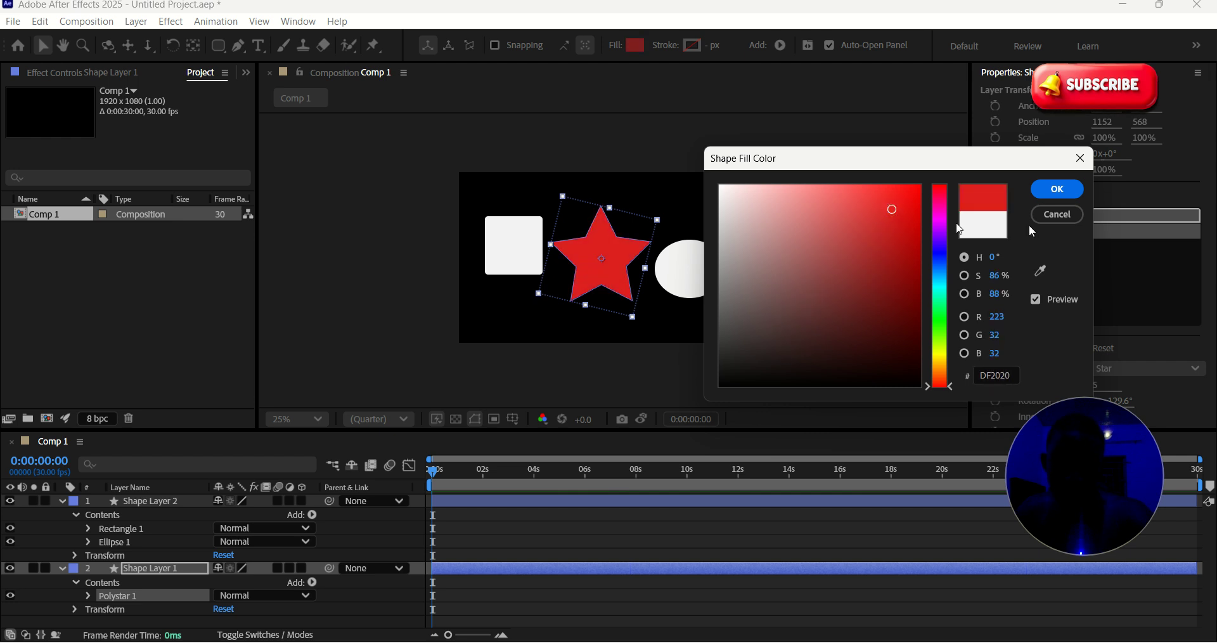
click(1055, 191)
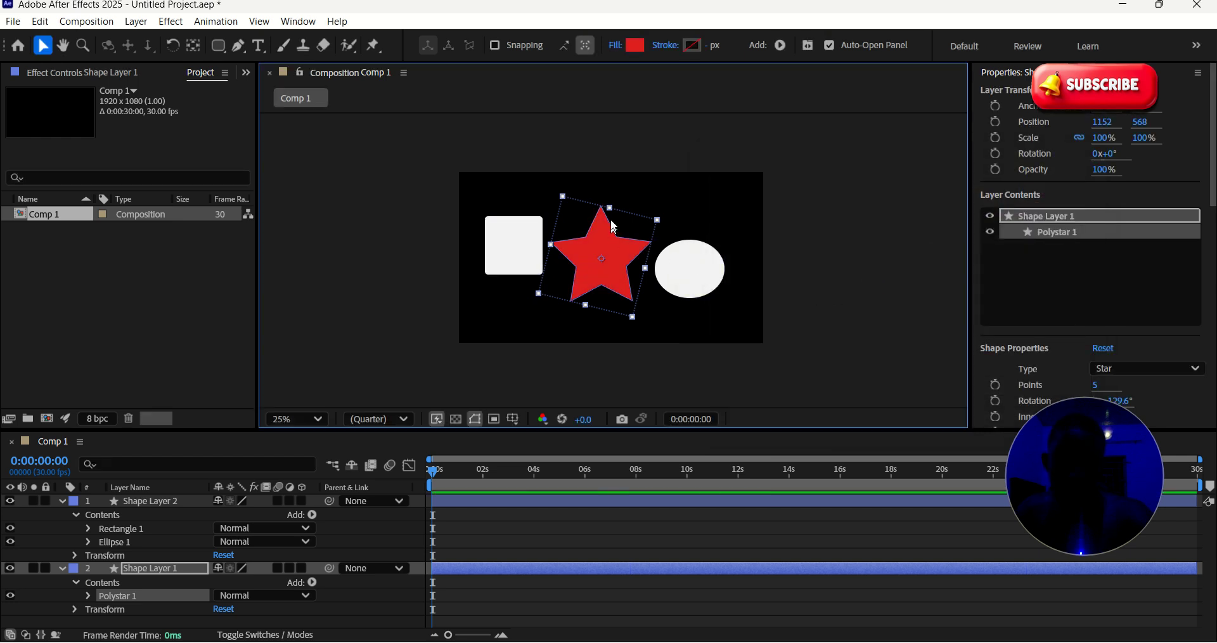
Give the star a dark green 1C3F10 stroke with a width of 47 px.
scroll(612, 222, up, 4)
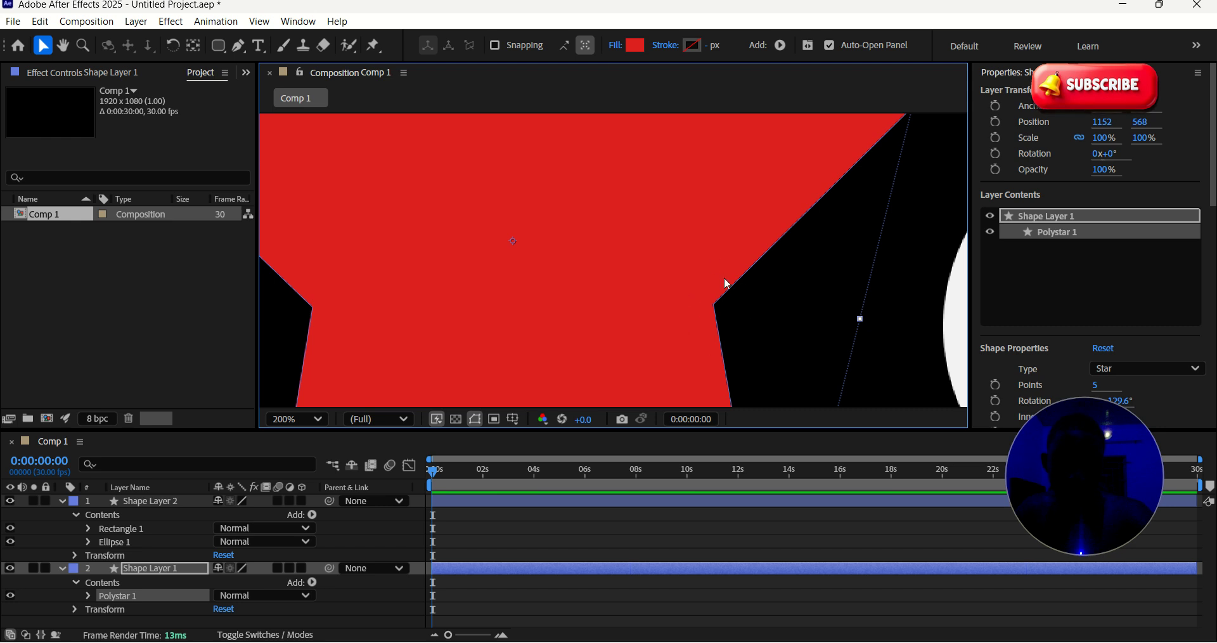
scroll(603, 342, down, 4)
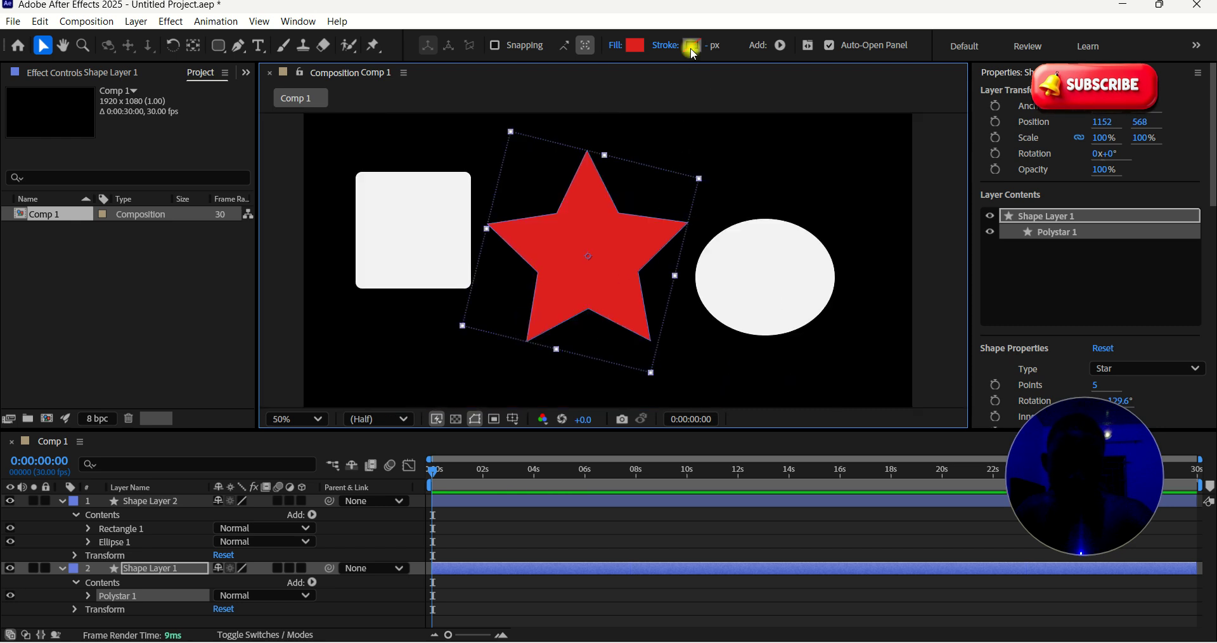
click(693, 45)
drag(591, 399, 579, 379)
mouse_move(657, 365)
mouse_down()
mouse_move(648, 298)
mouse_move(653, 369)
mouse_up()
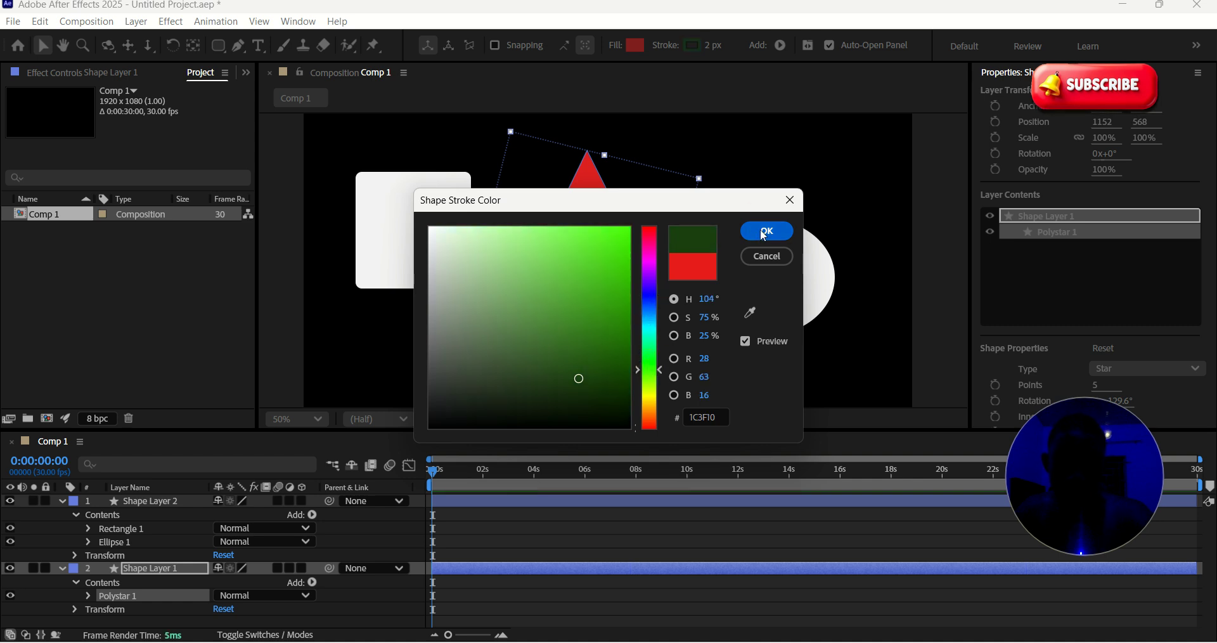
click(765, 235)
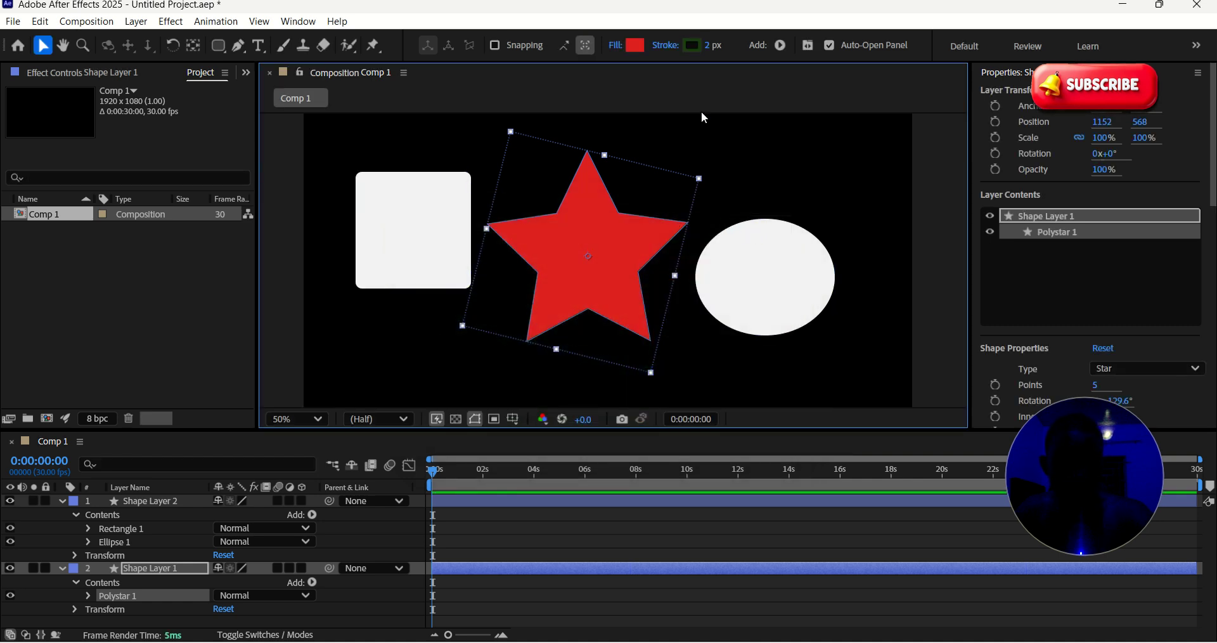
mouse_move(718, 49)
mouse_down()
mouse_move(736, 56)
mouse_move(696, 51)
mouse_up()
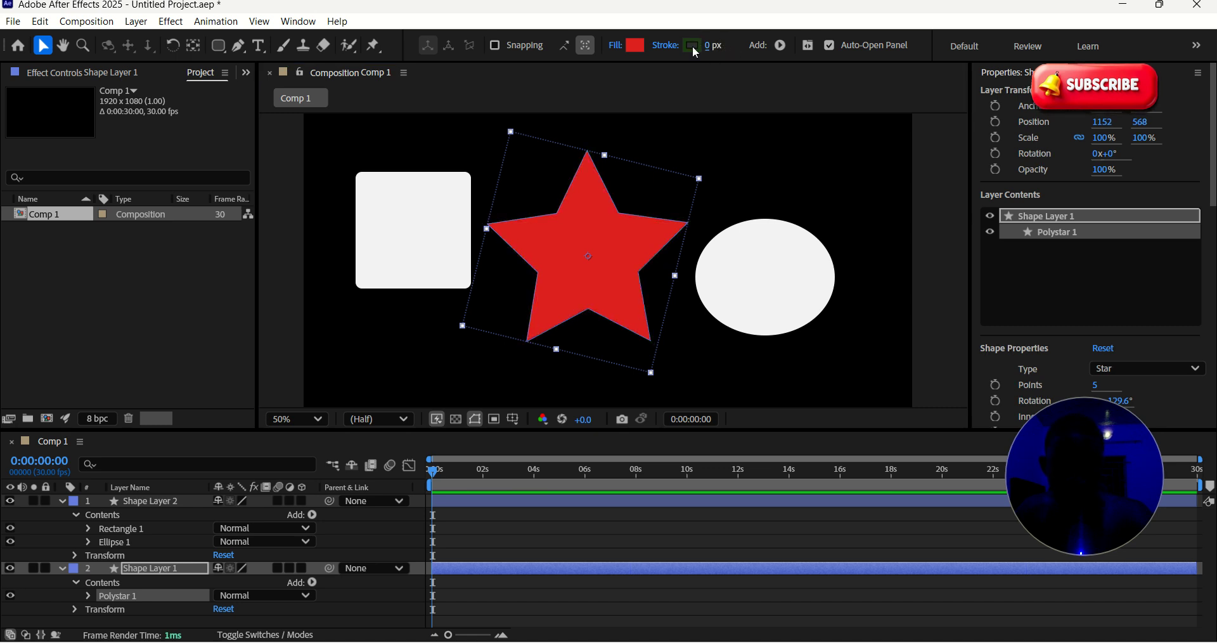
drag(714, 47, 757, 53)
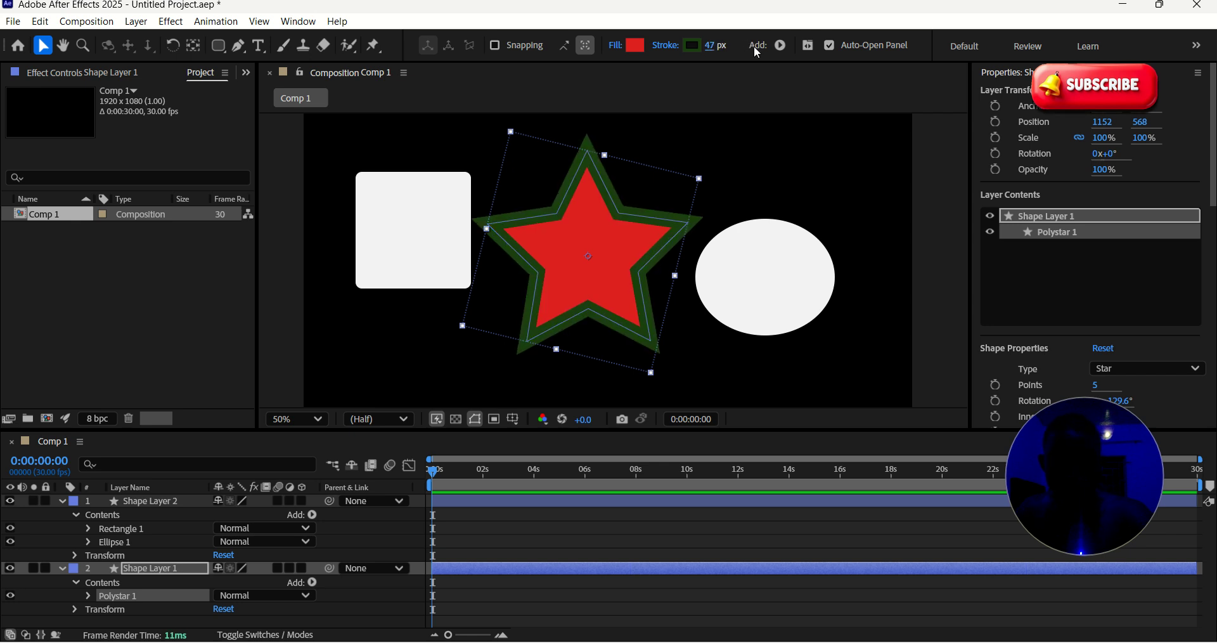